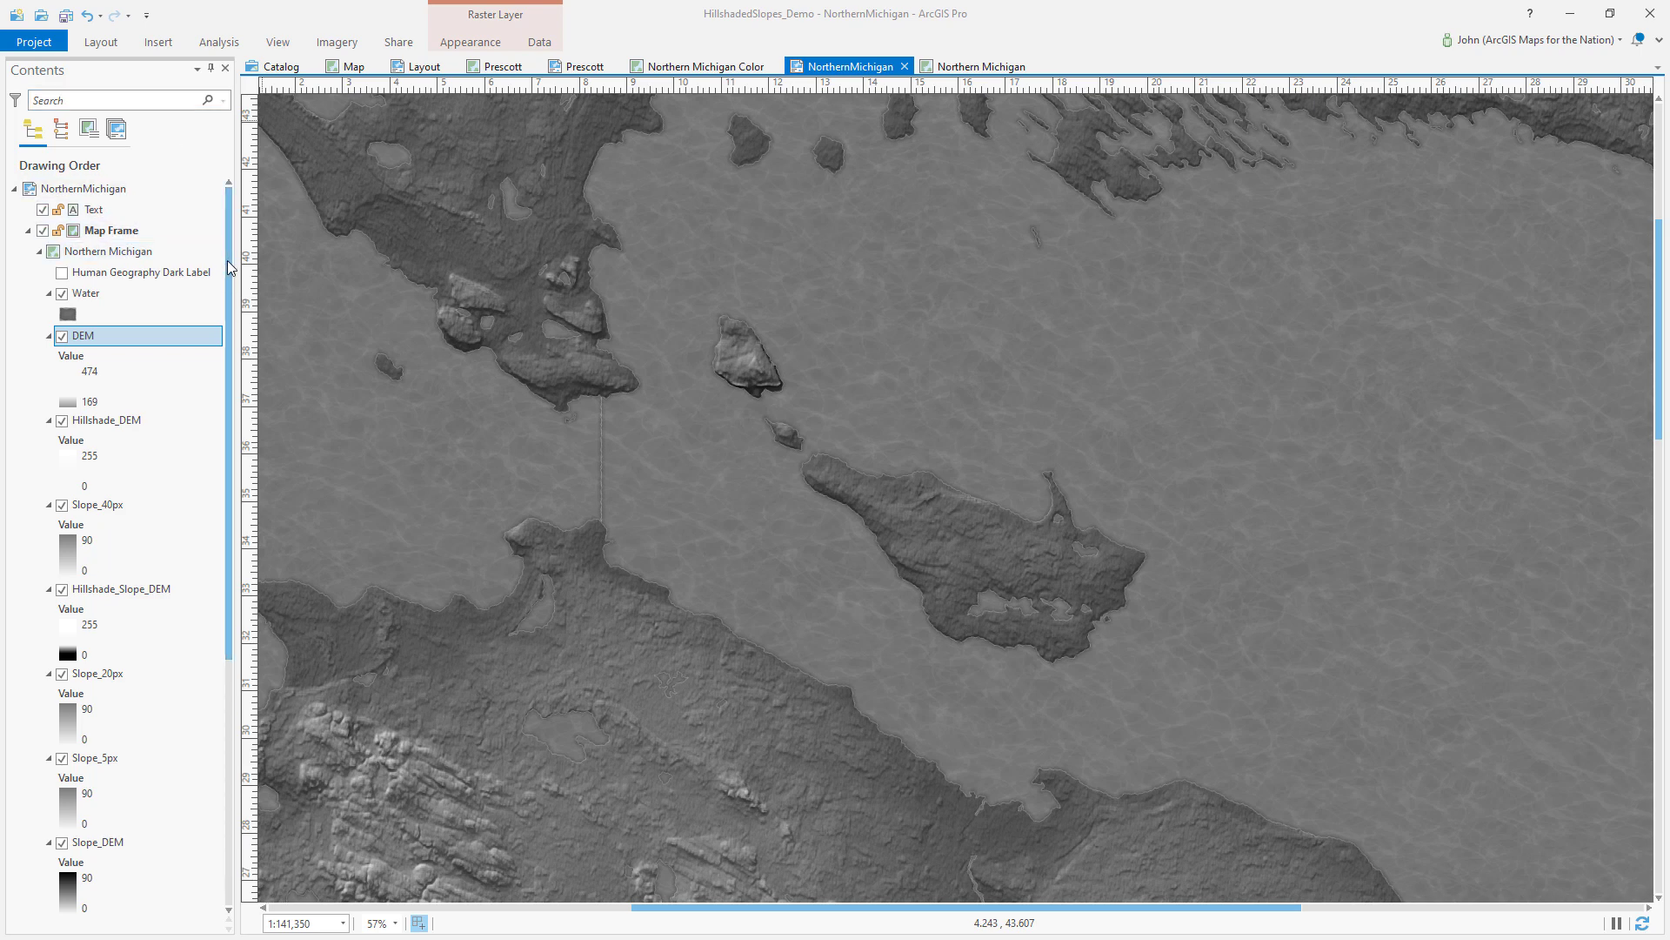
drag(230, 242, 235, 522)
Select each stacked layer in turn, from Hillshade_DEM up through Hillshade_Slope_DEM
click(138, 803)
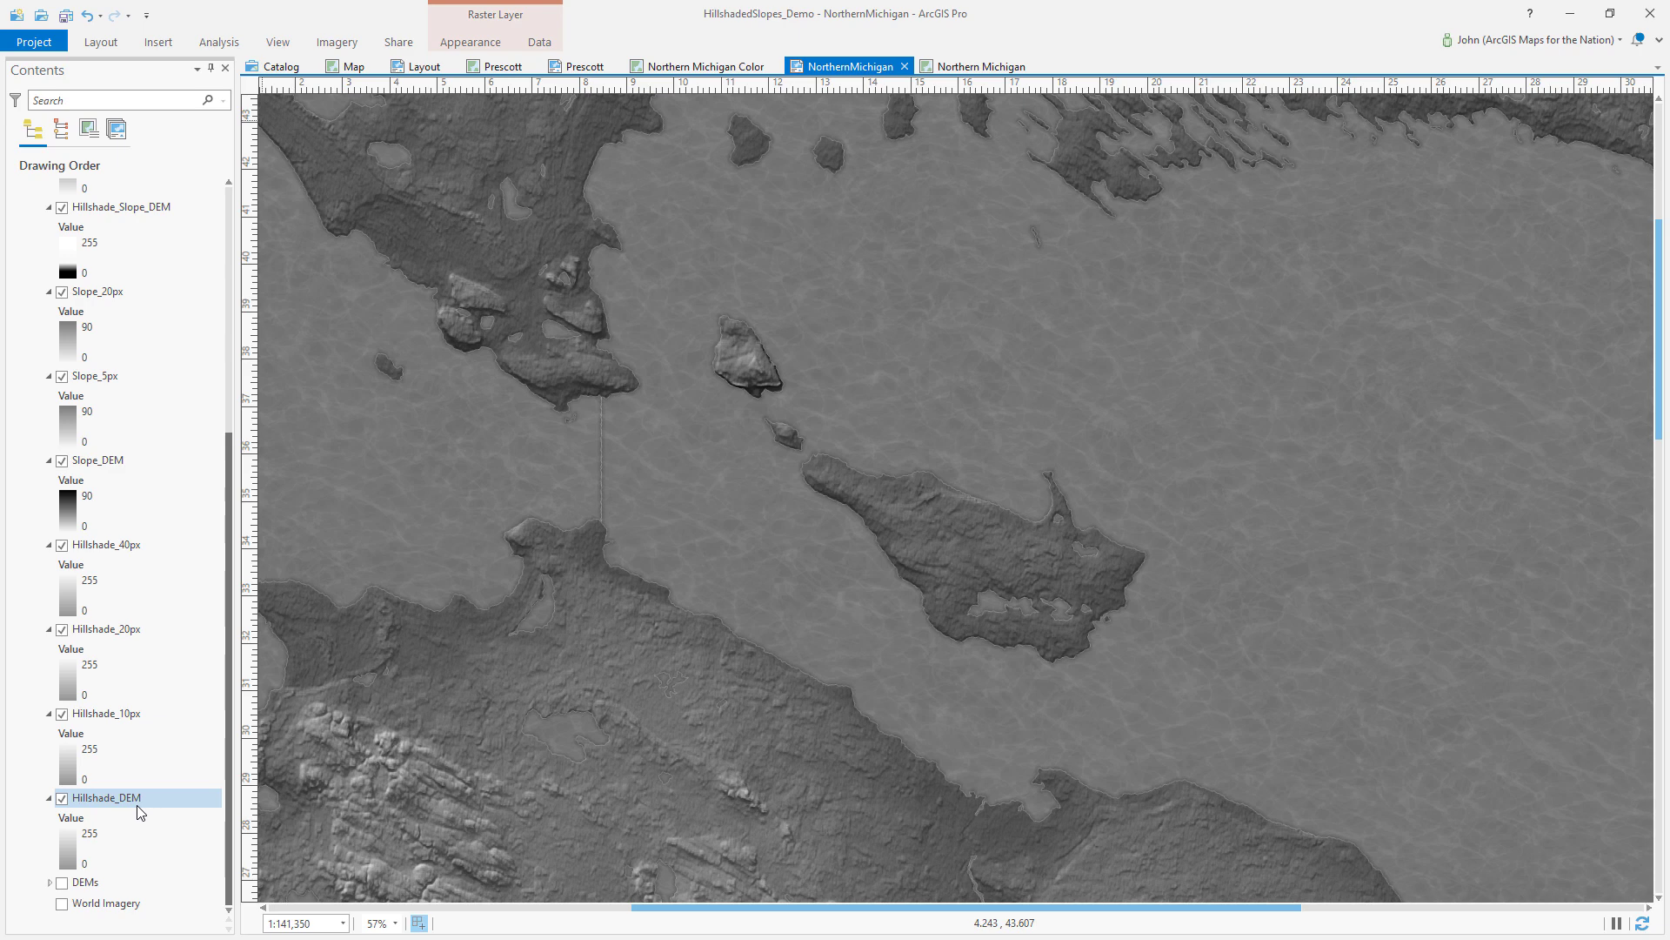
click(155, 715)
click(158, 631)
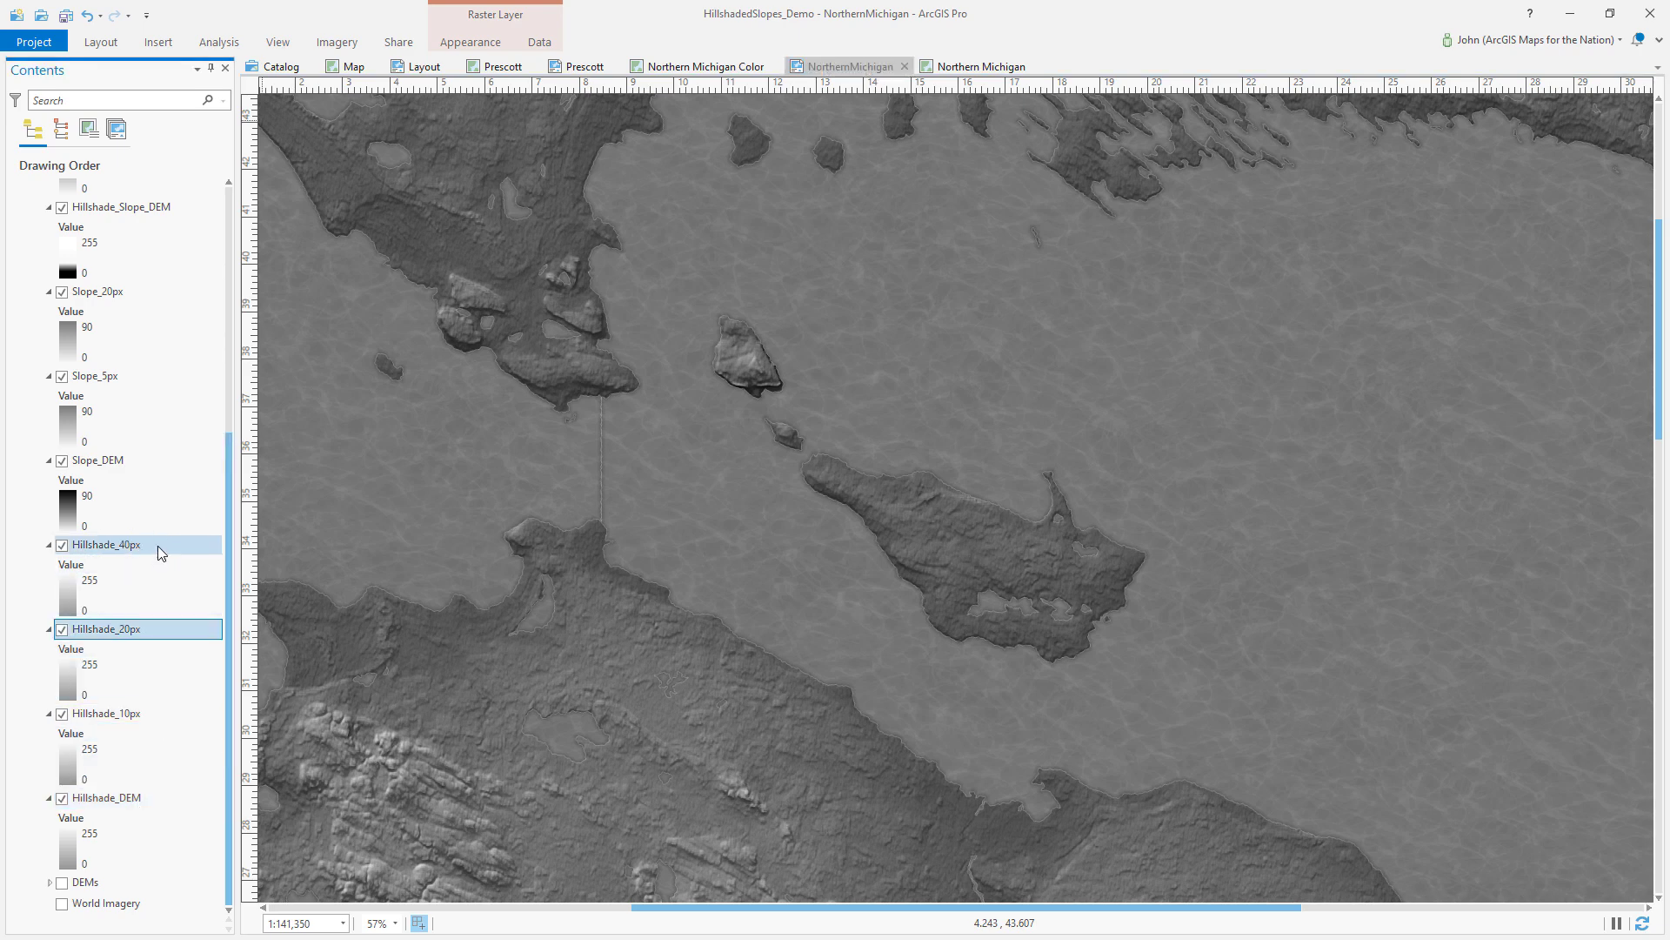
click(157, 546)
click(154, 461)
click(151, 375)
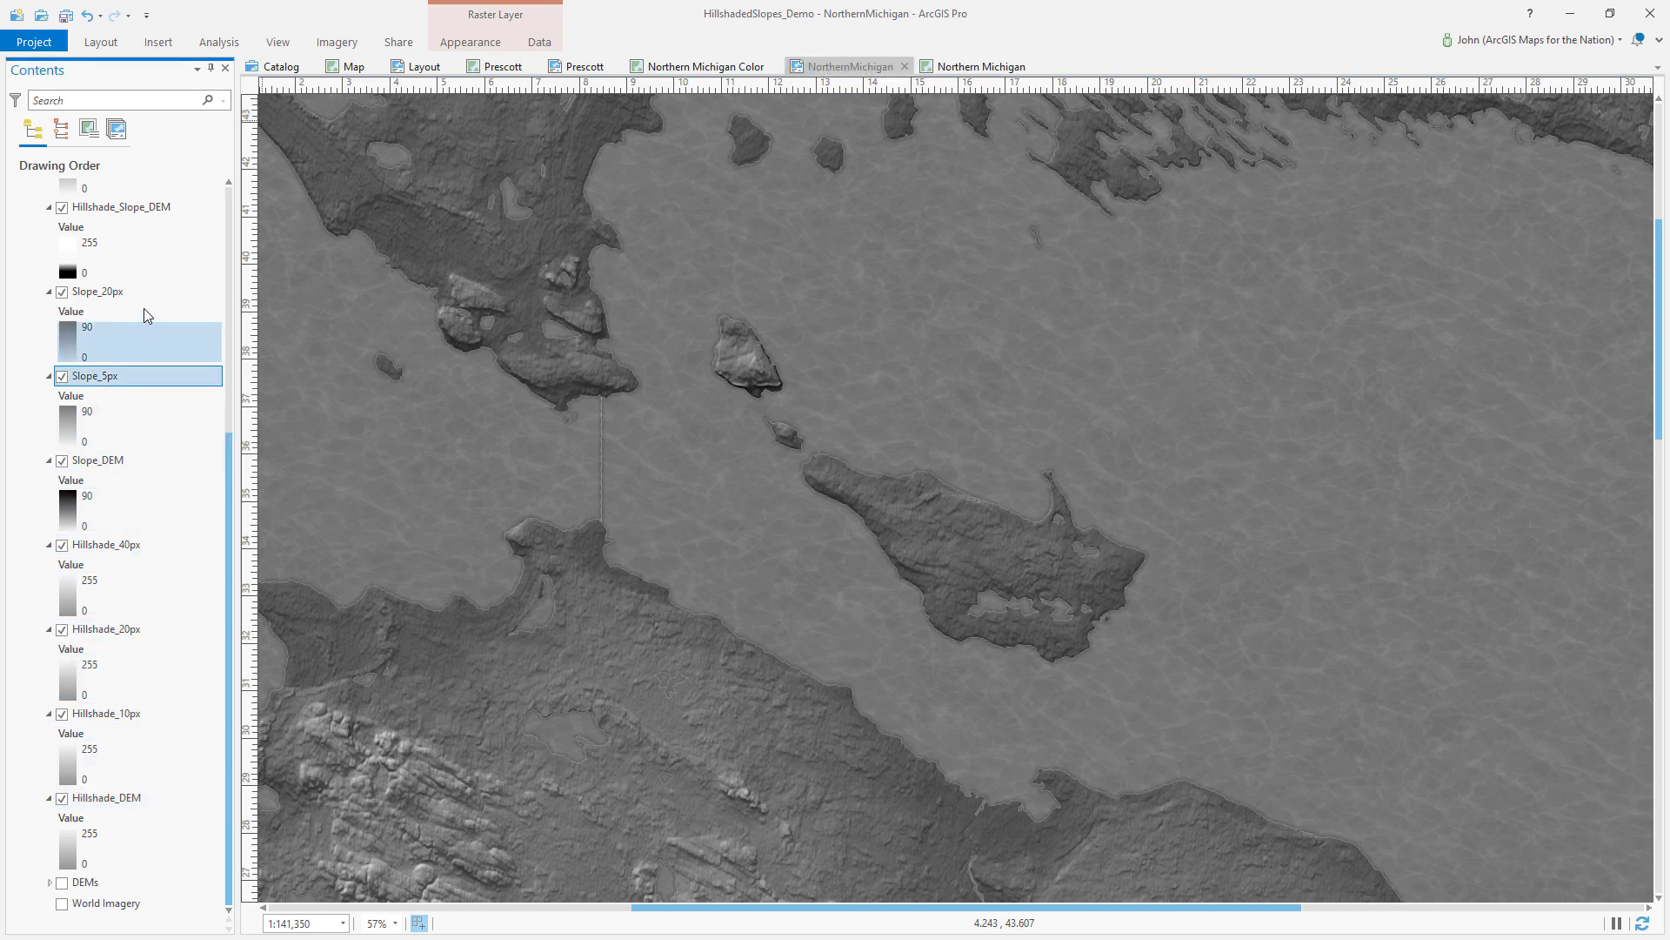
click(152, 291)
click(158, 206)
scroll(170, 392, up, 4)
scroll(168, 497, up, 2)
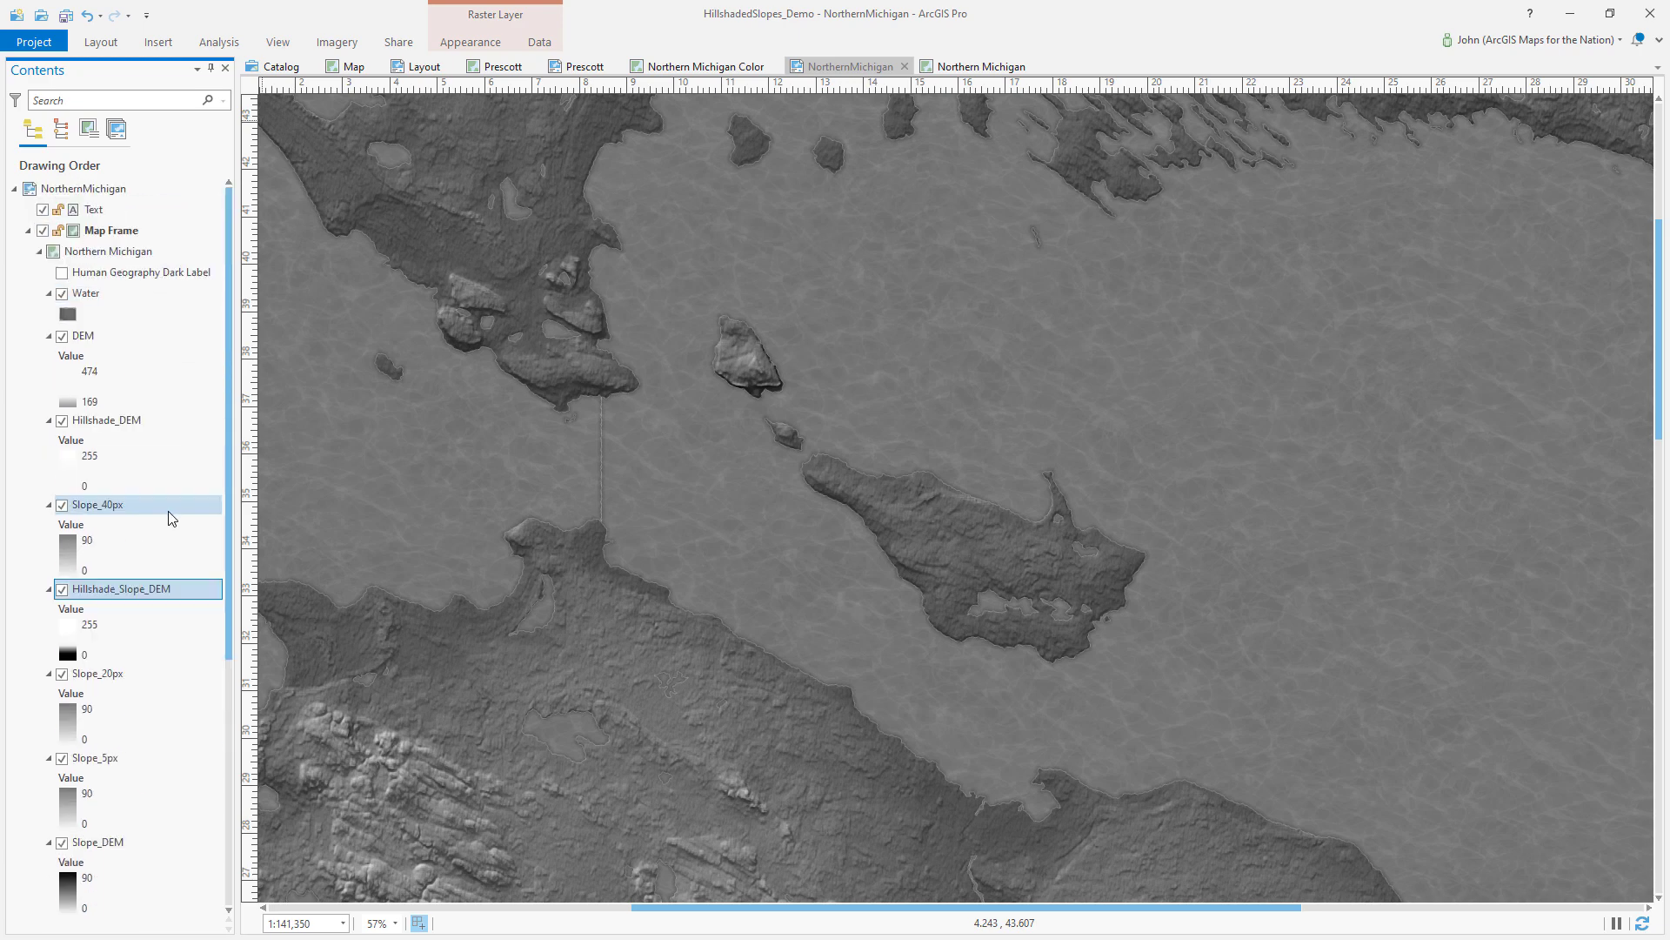
Select the Hillshade_DEM and DEM layers and pan across the southern terrain
click(130, 420)
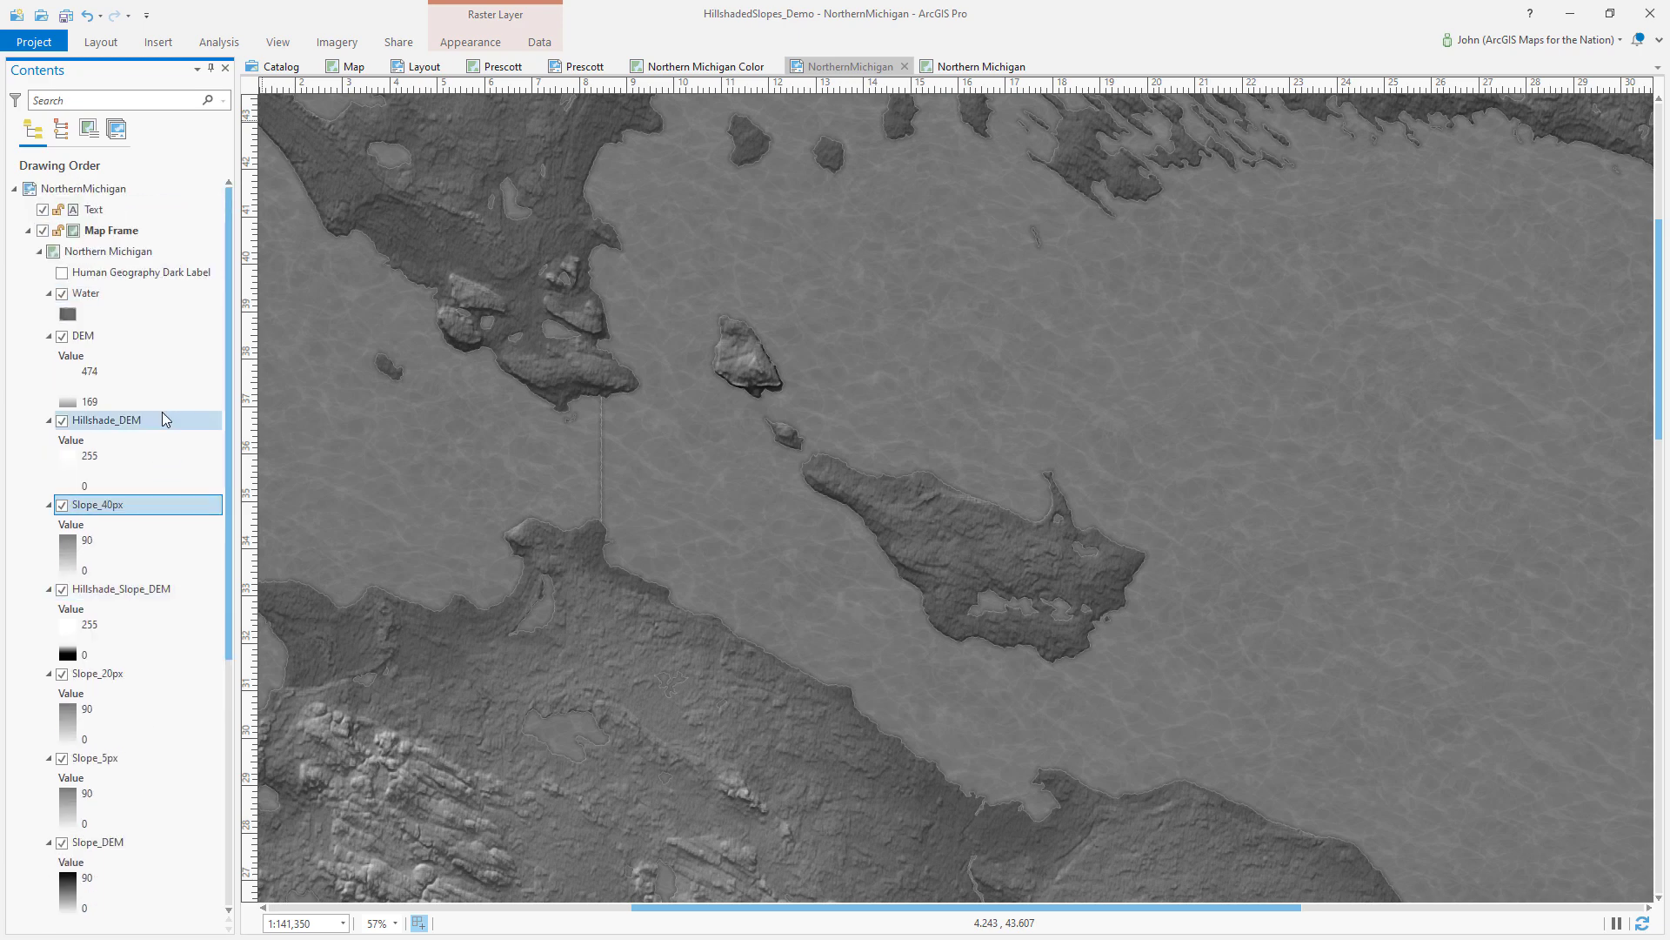
click(141, 339)
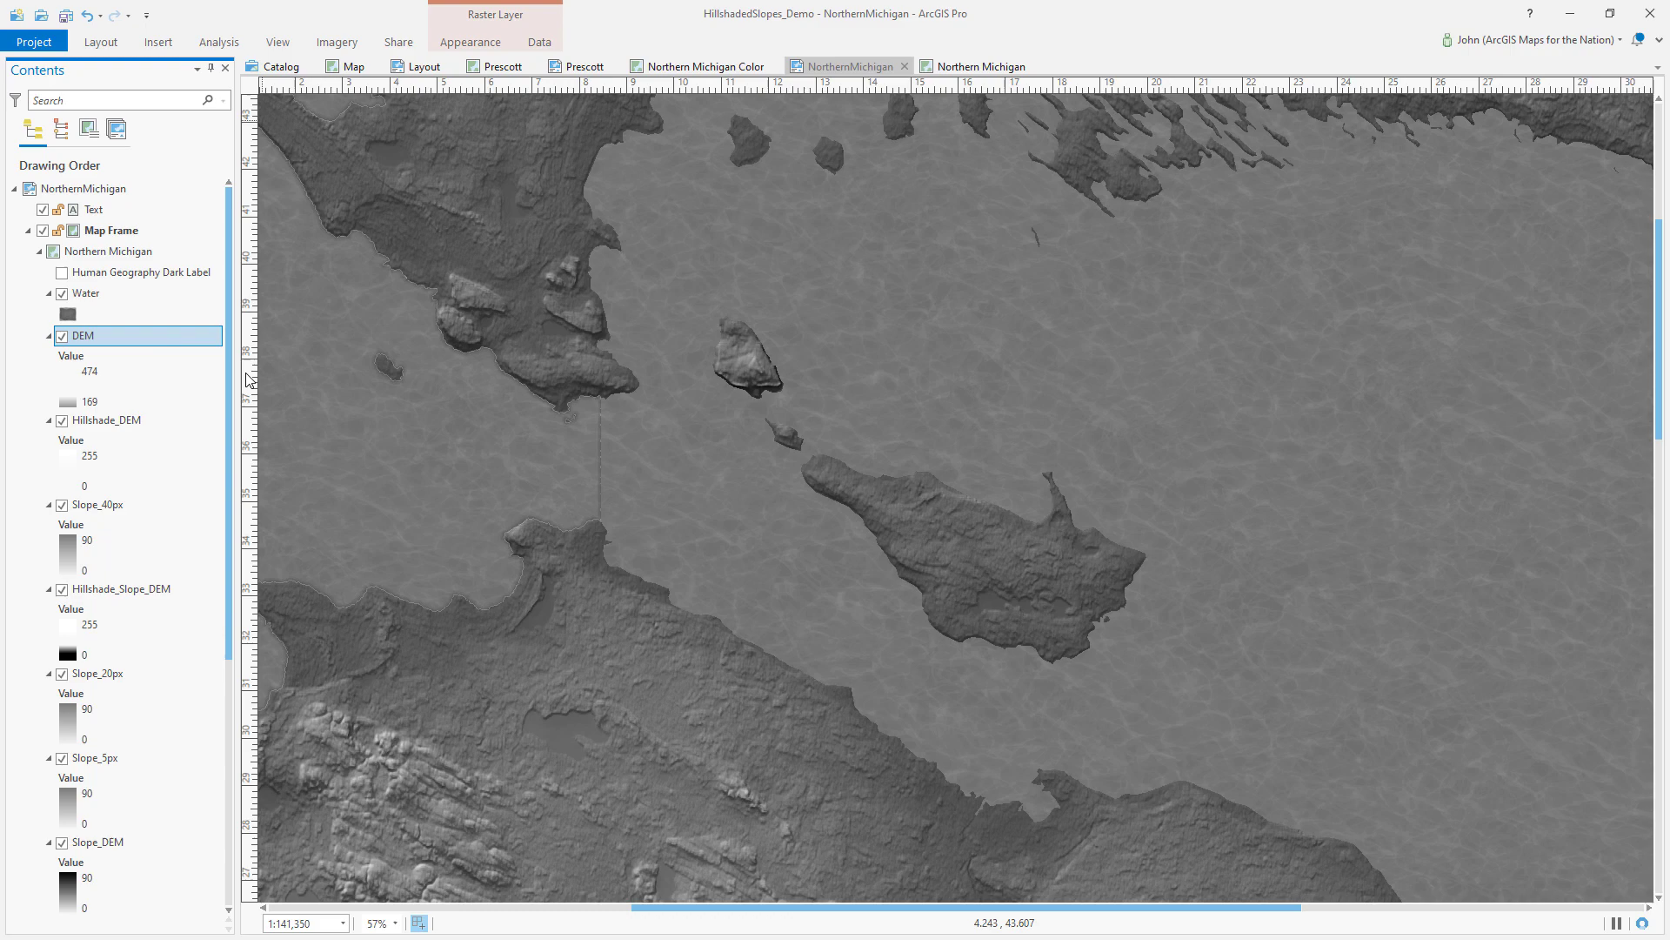
drag(776, 638, 802, 317)
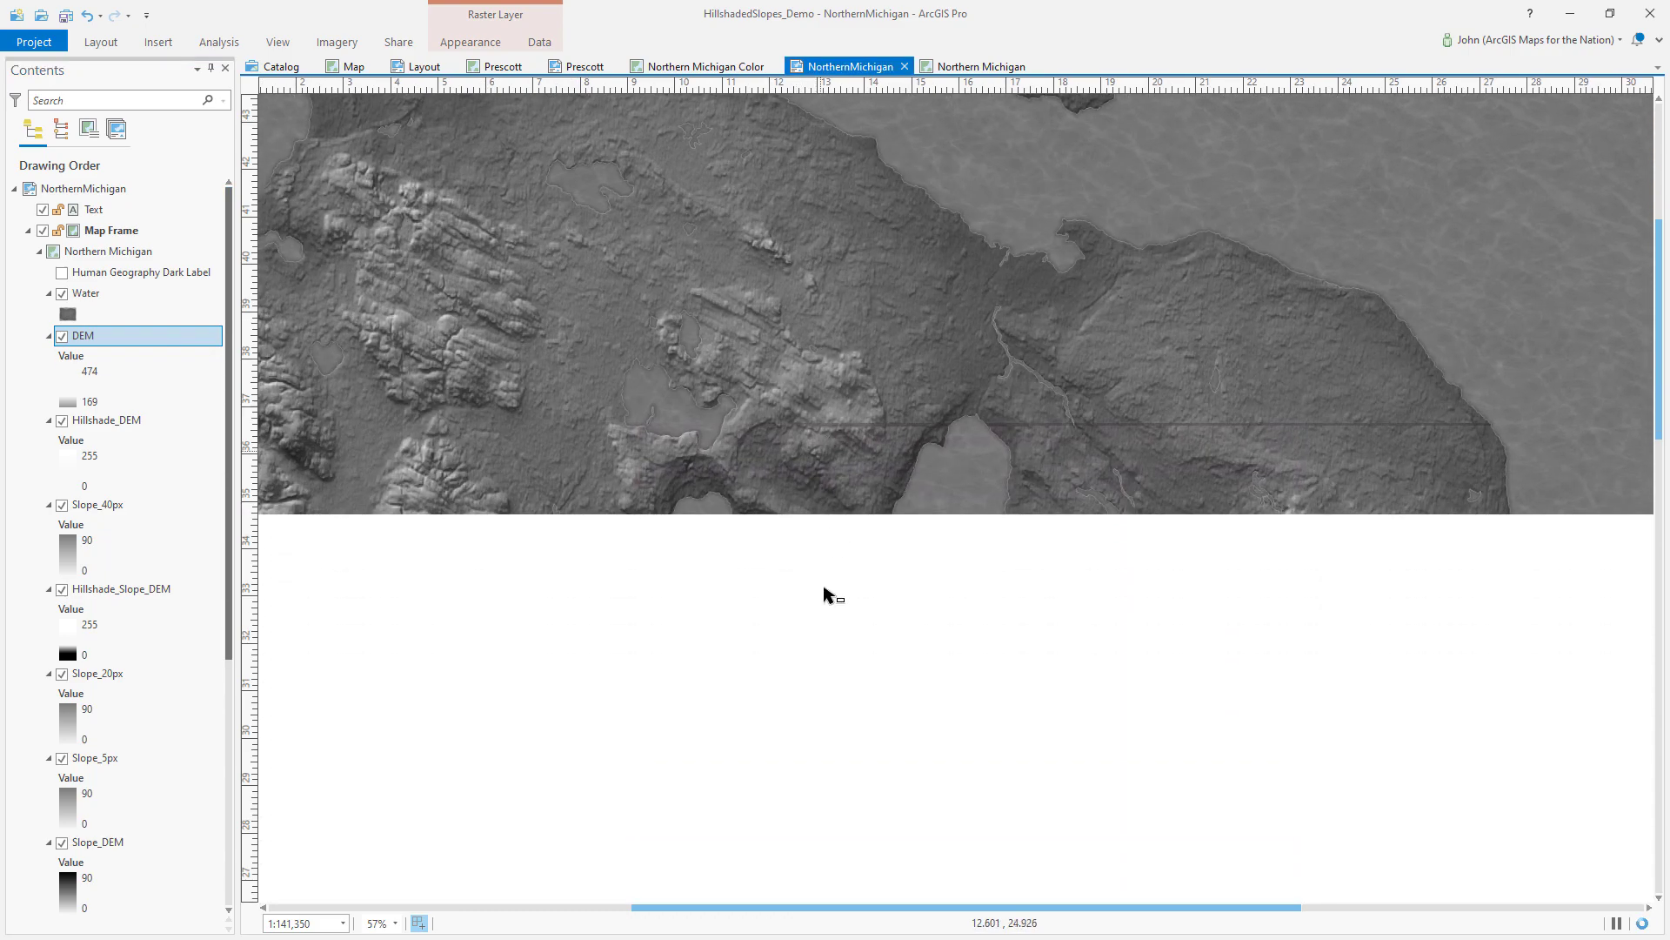
drag(806, 684, 843, 478)
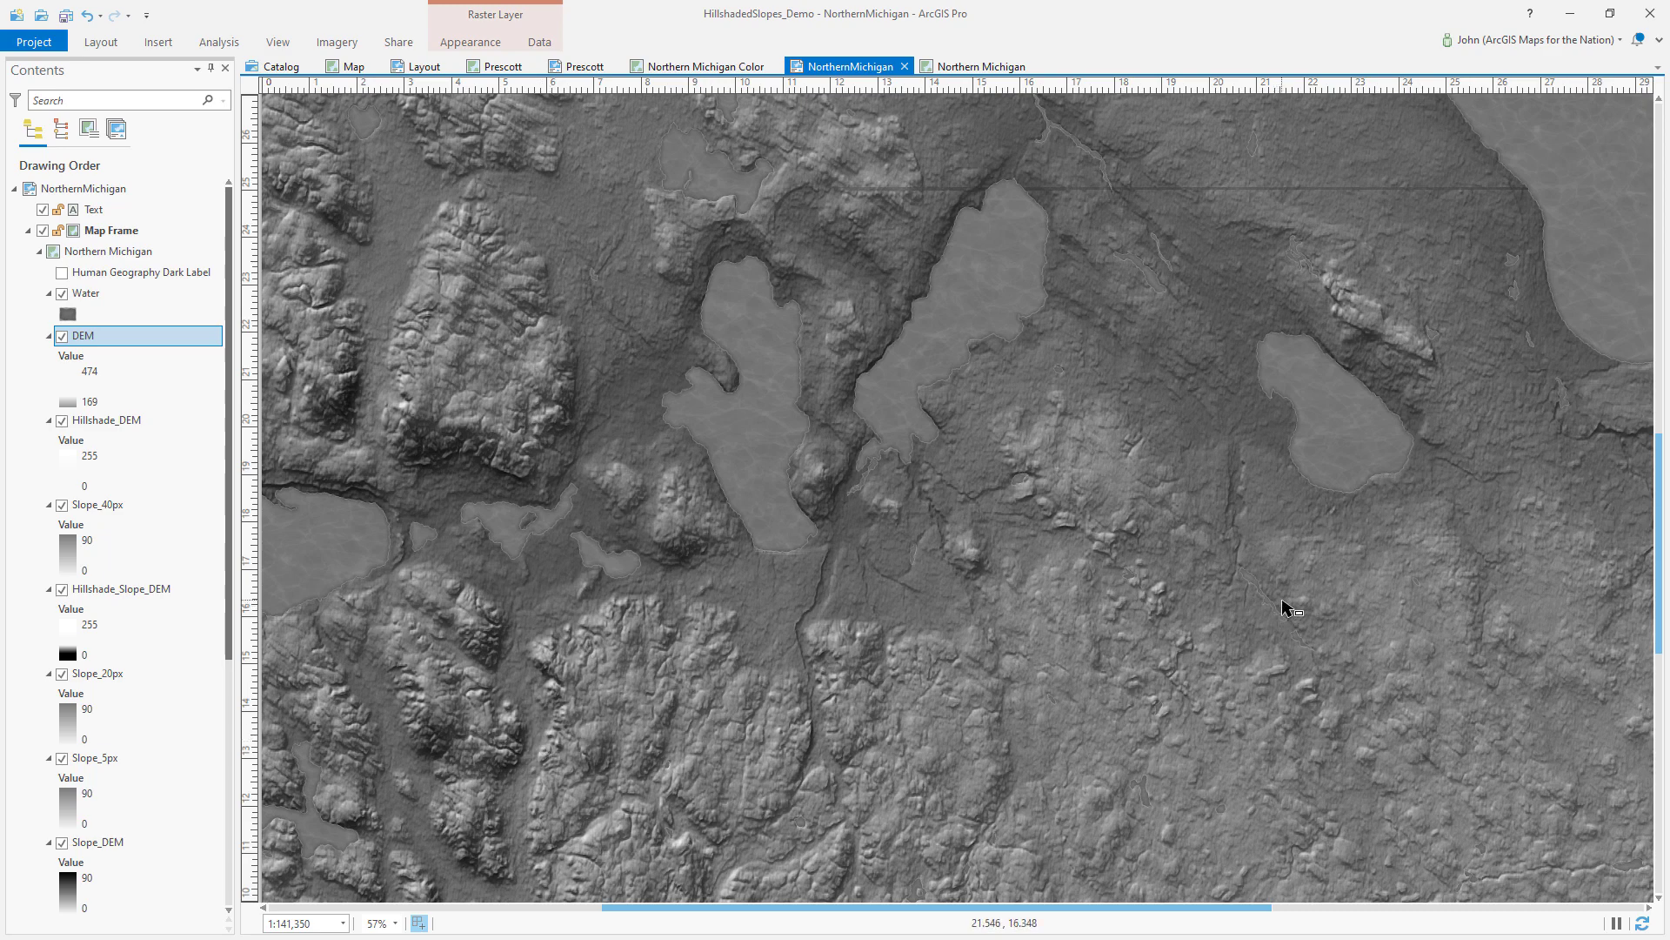
scroll(1283, 604, down, 5)
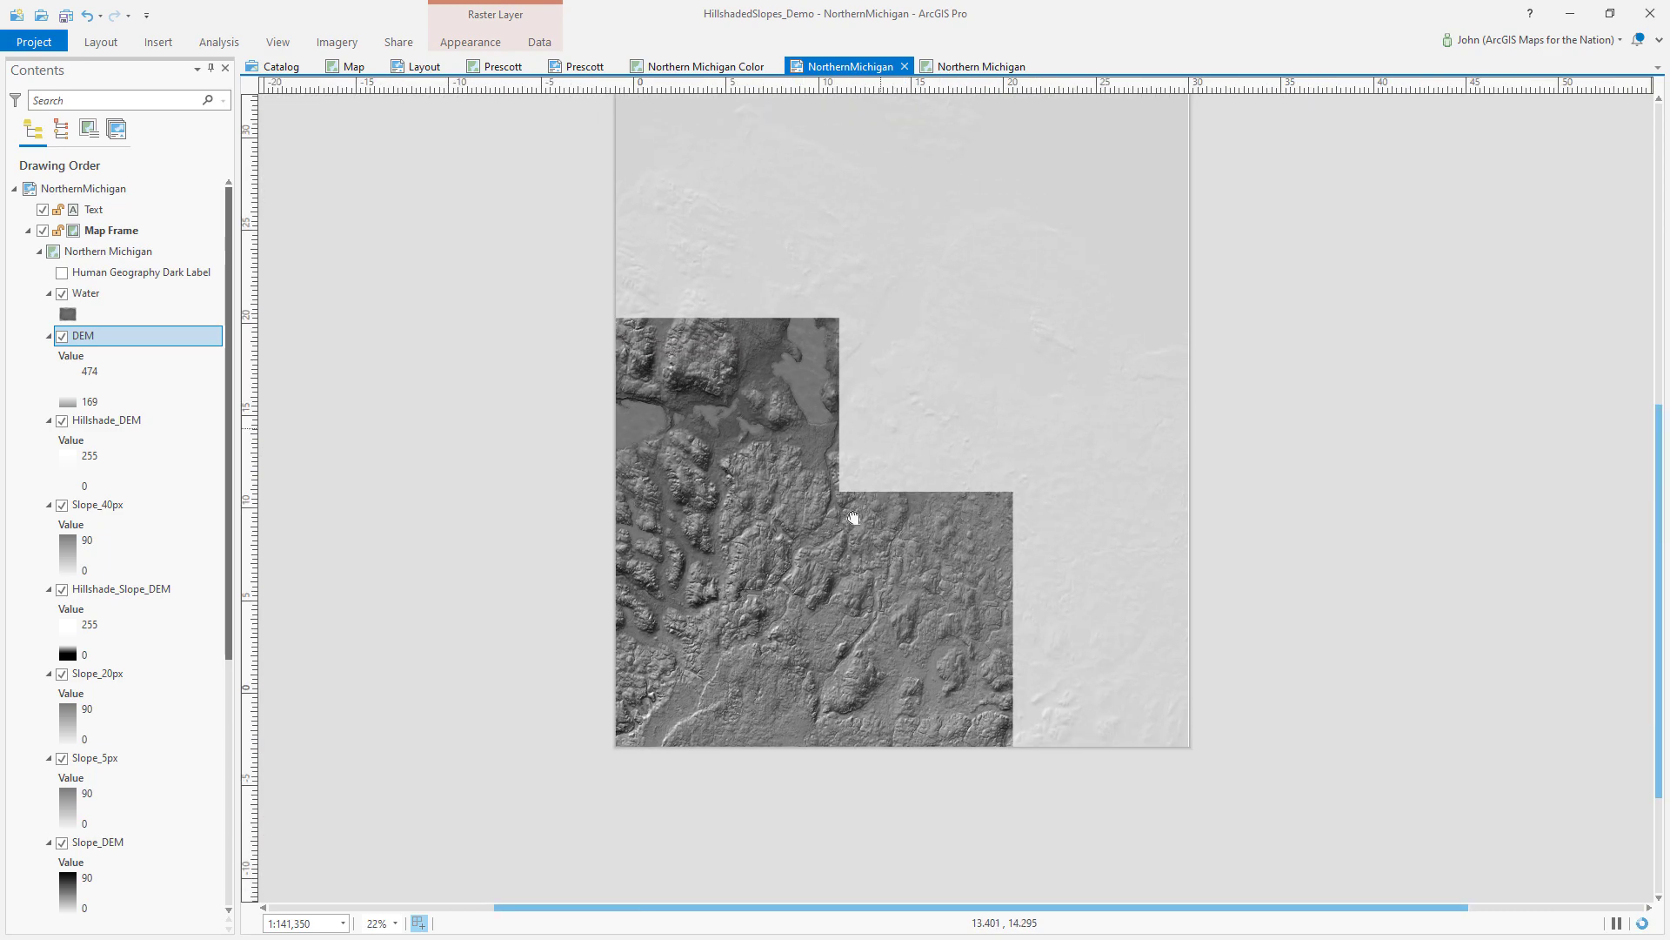
drag(854, 519, 821, 585)
Export the layout as a 300 DPI GeoTIFF, NorthernMichigan.tif
click(396, 43)
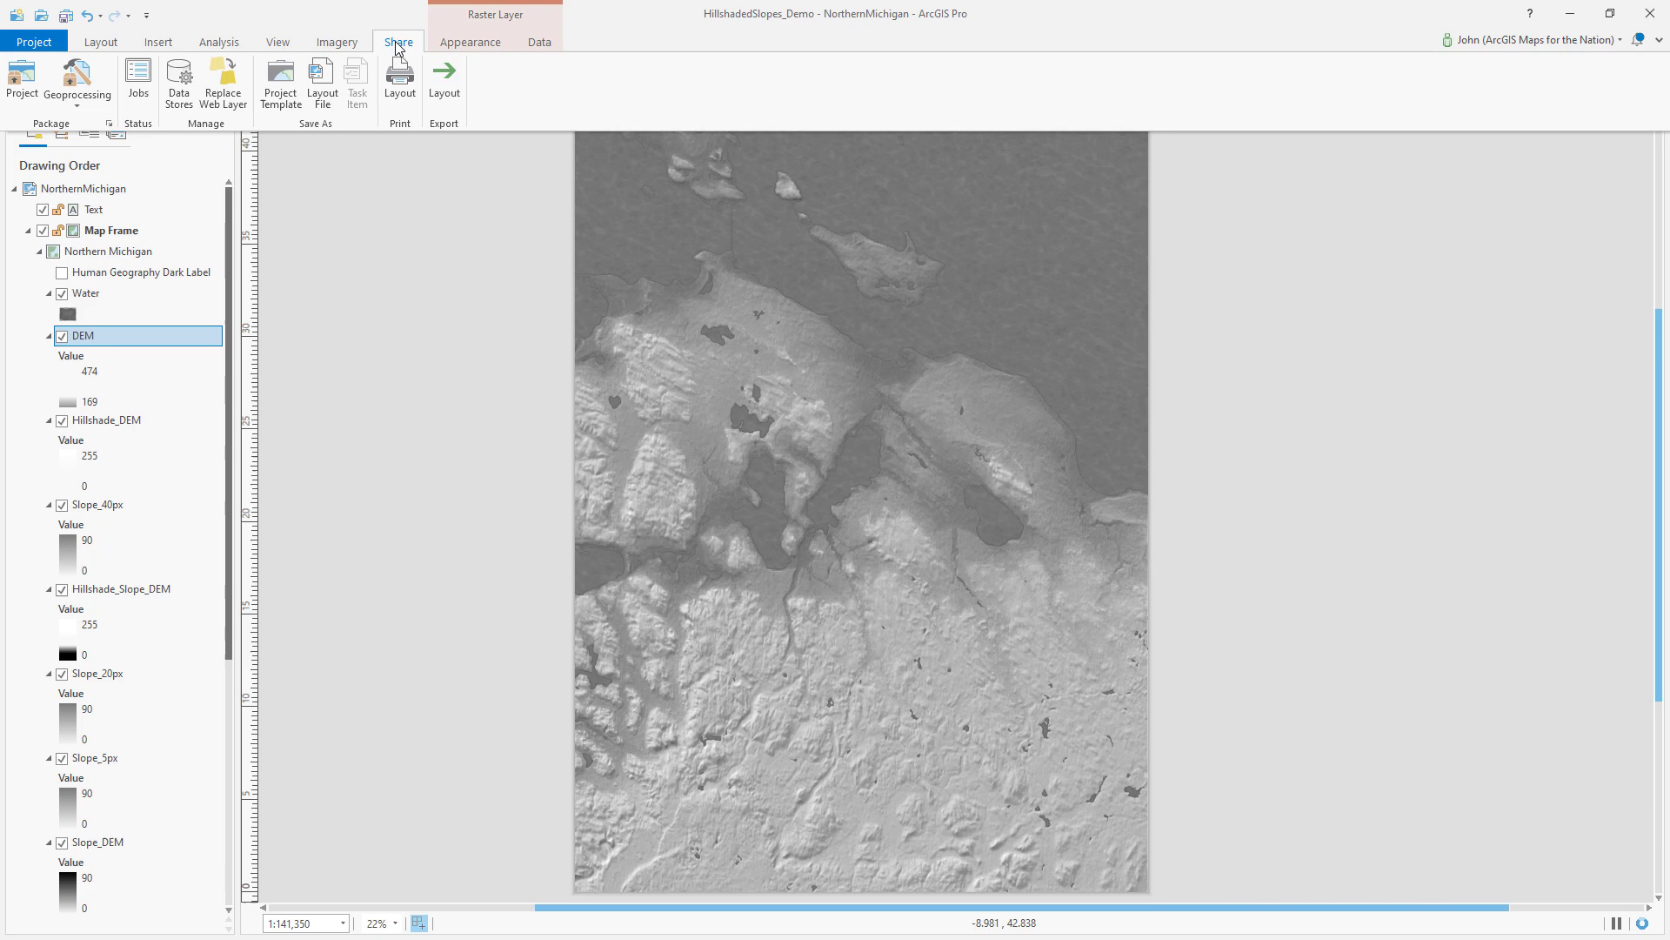
click(446, 81)
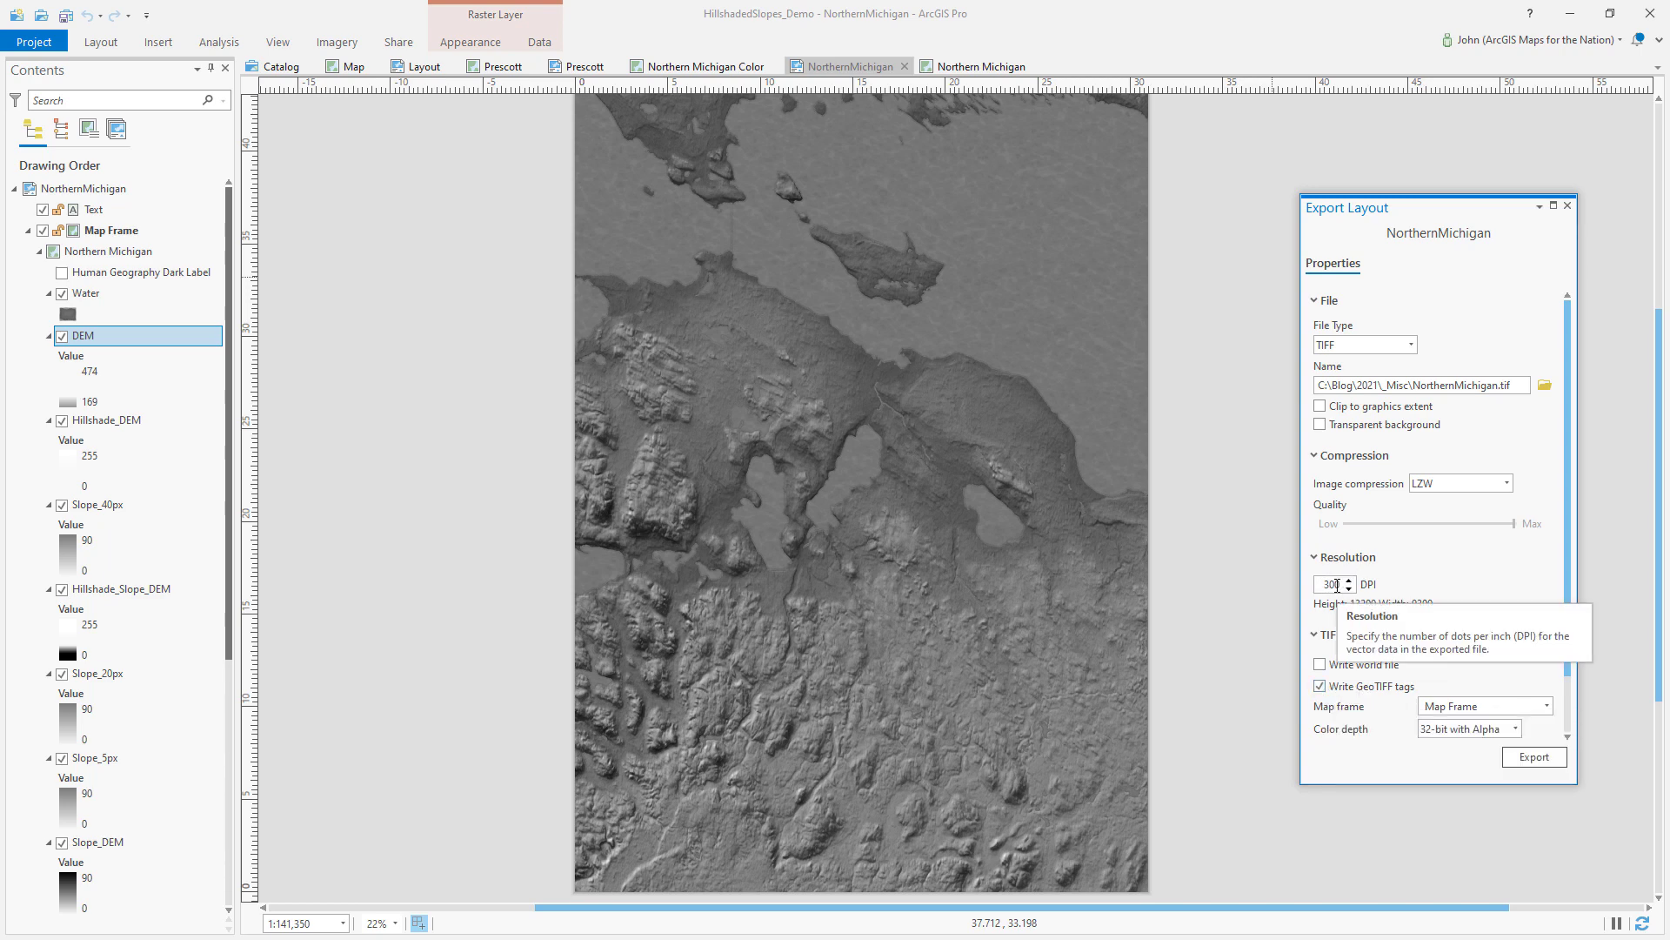
click(1523, 760)
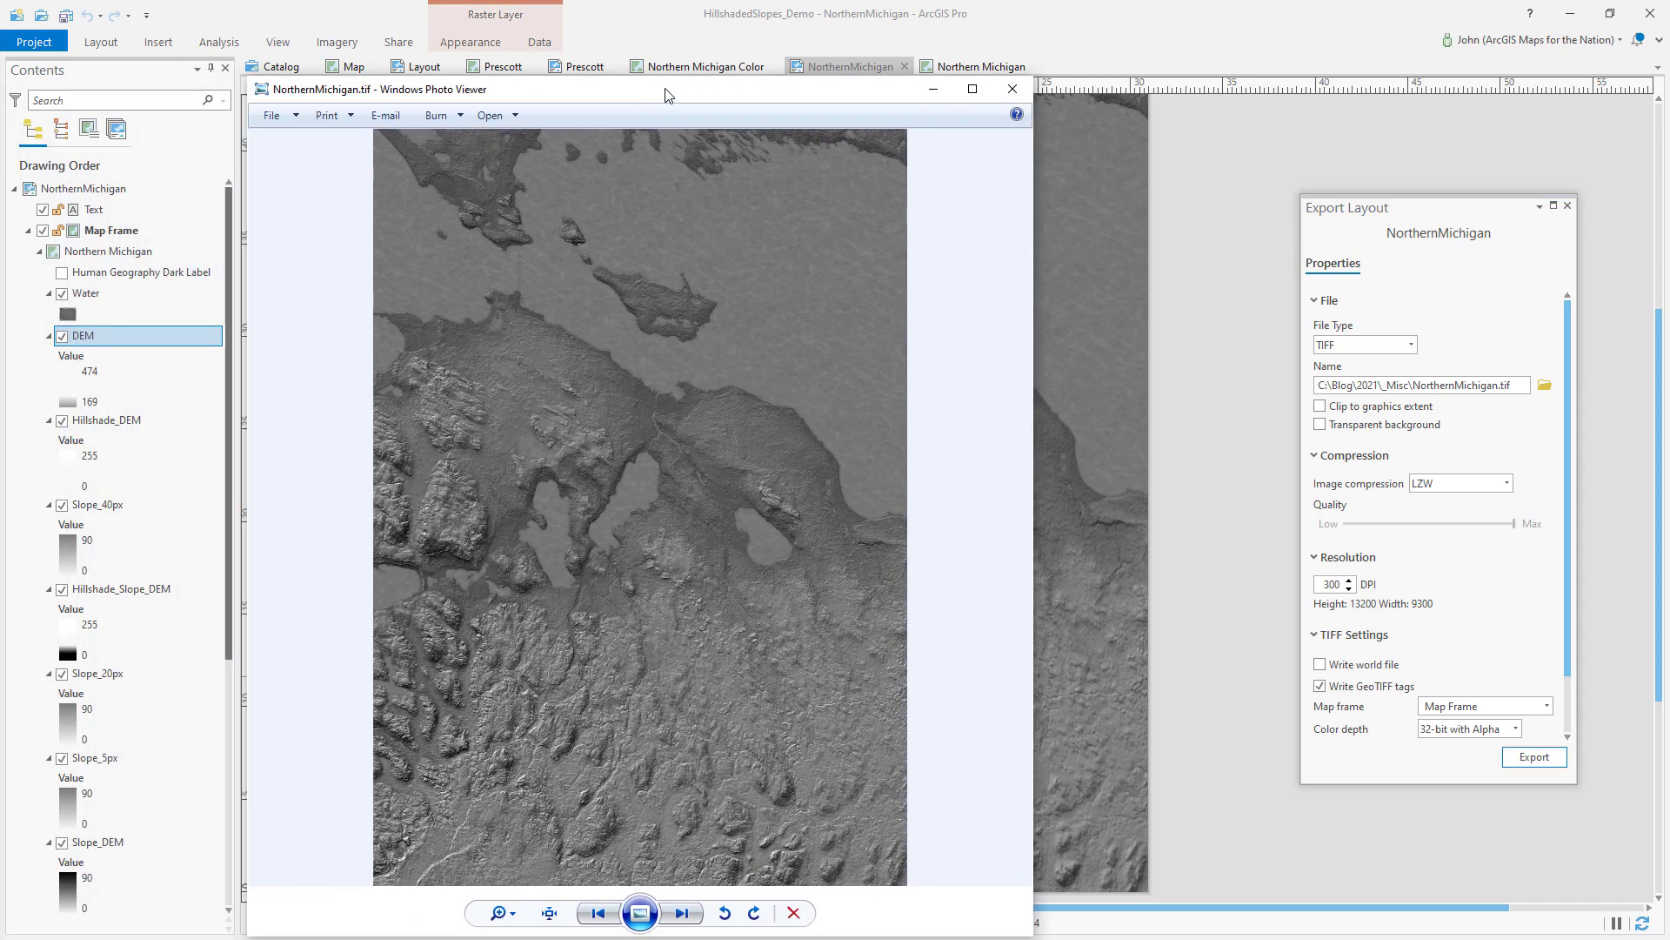
drag(666, 95, 1009, 70)
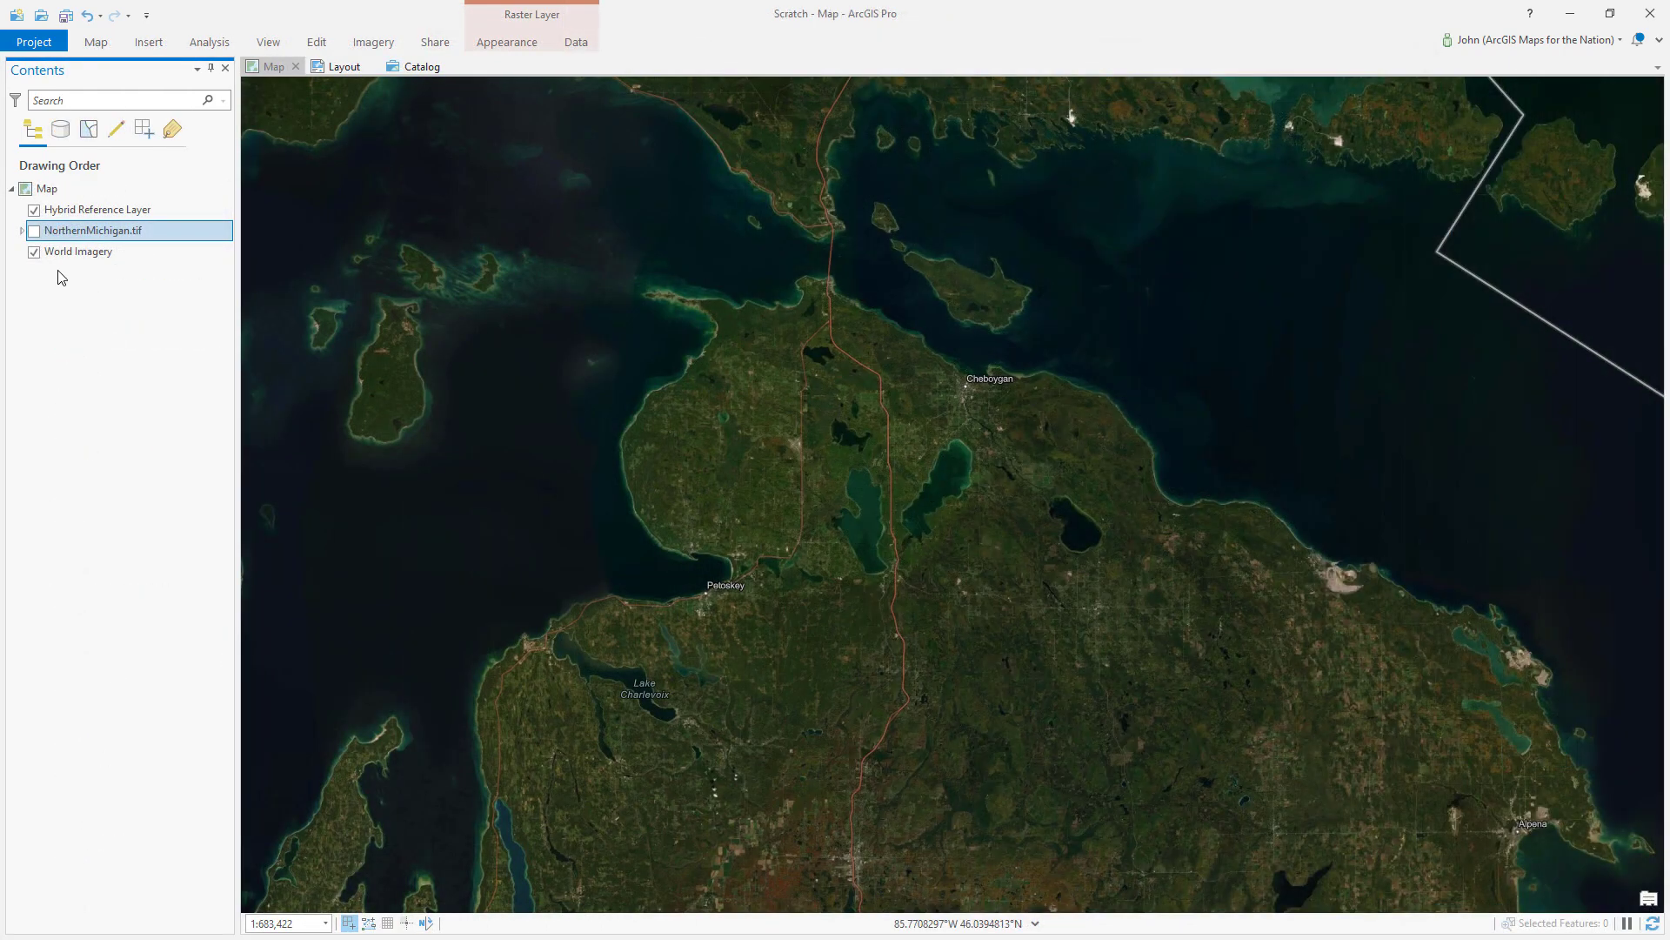
Turn on NorthernMichigan.tif in the Scratch map and check its band legend
click(35, 230)
click(23, 230)
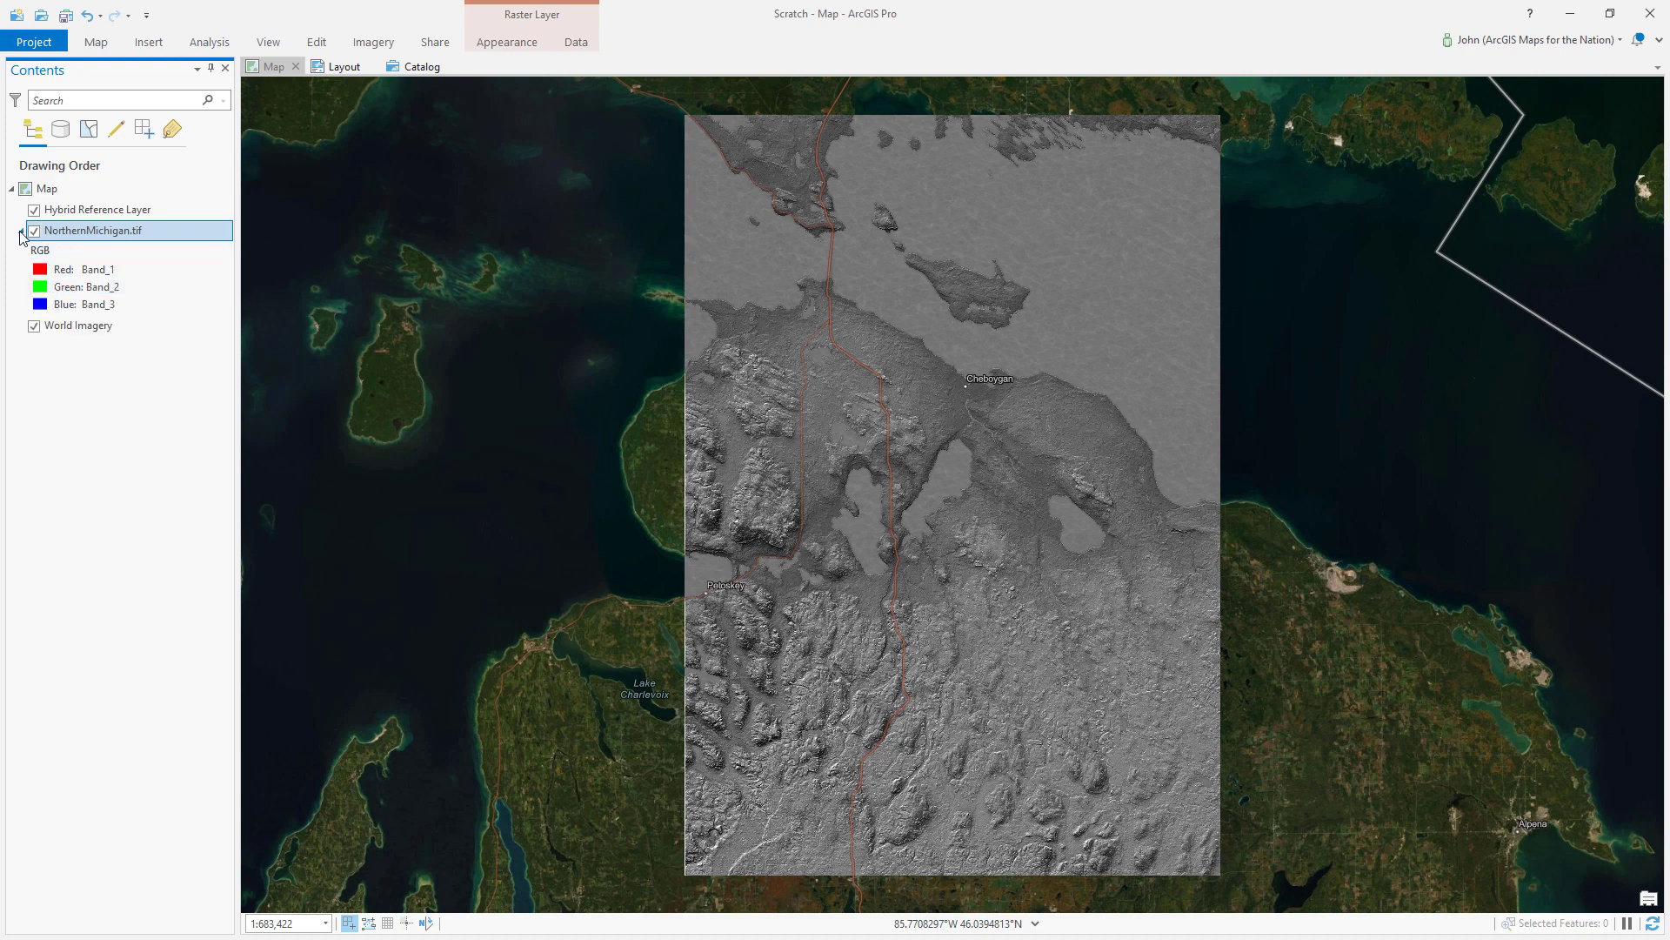
click(22, 231)
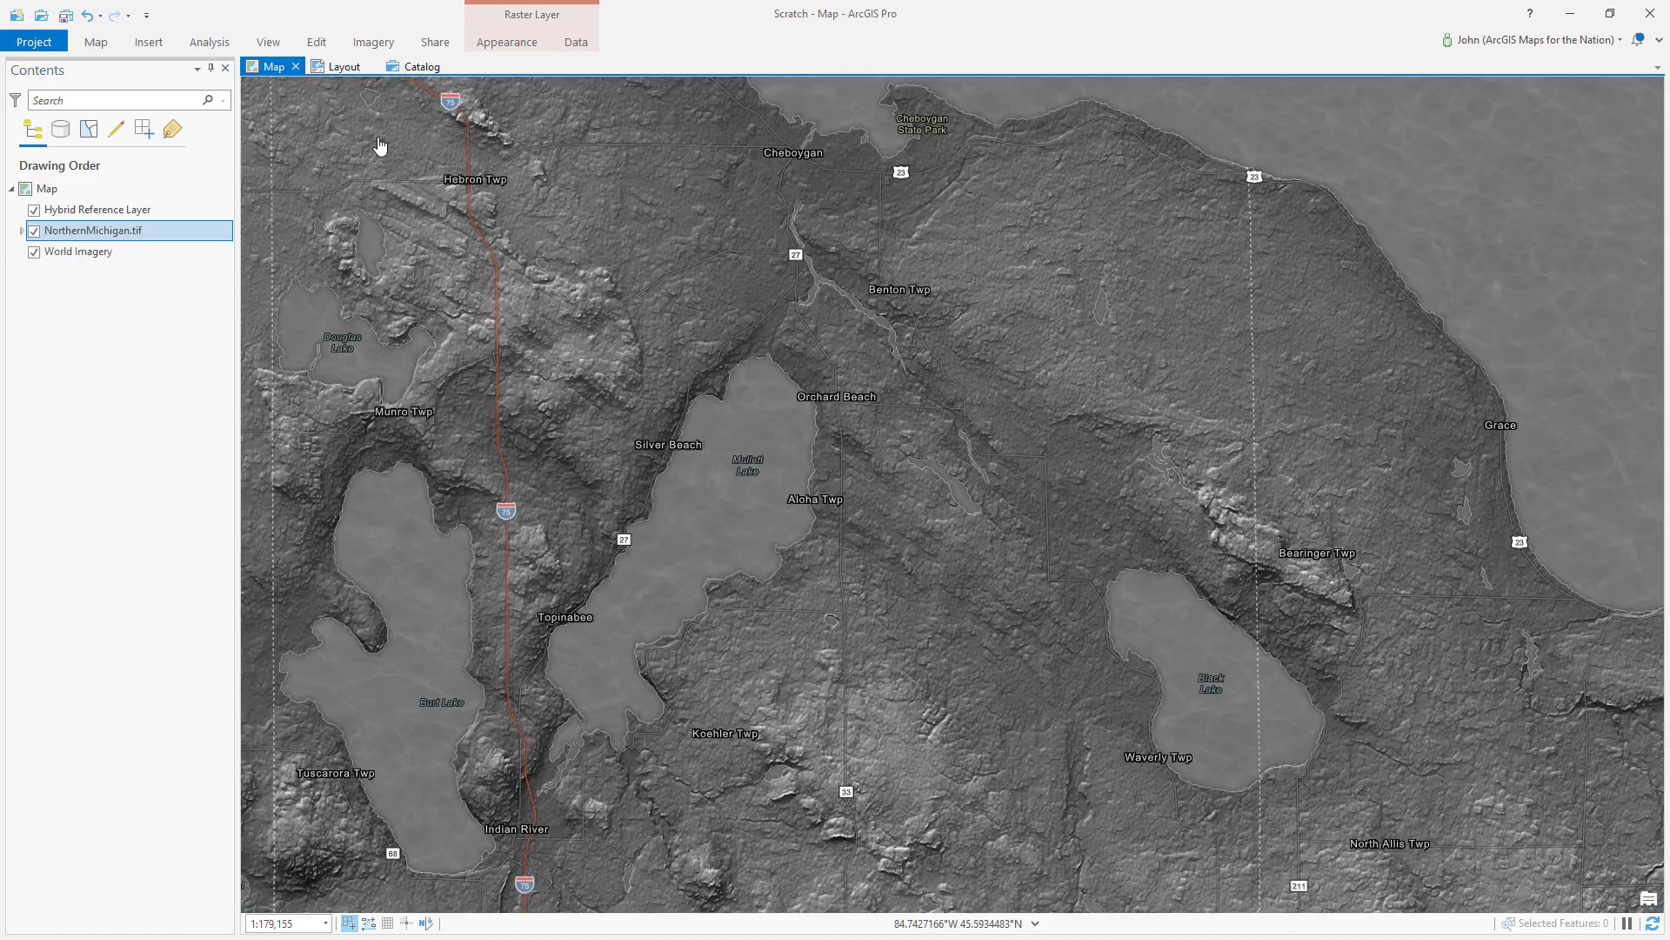
Set the NorthernMichigan.tif layer blend mode to Luminosity
click(508, 43)
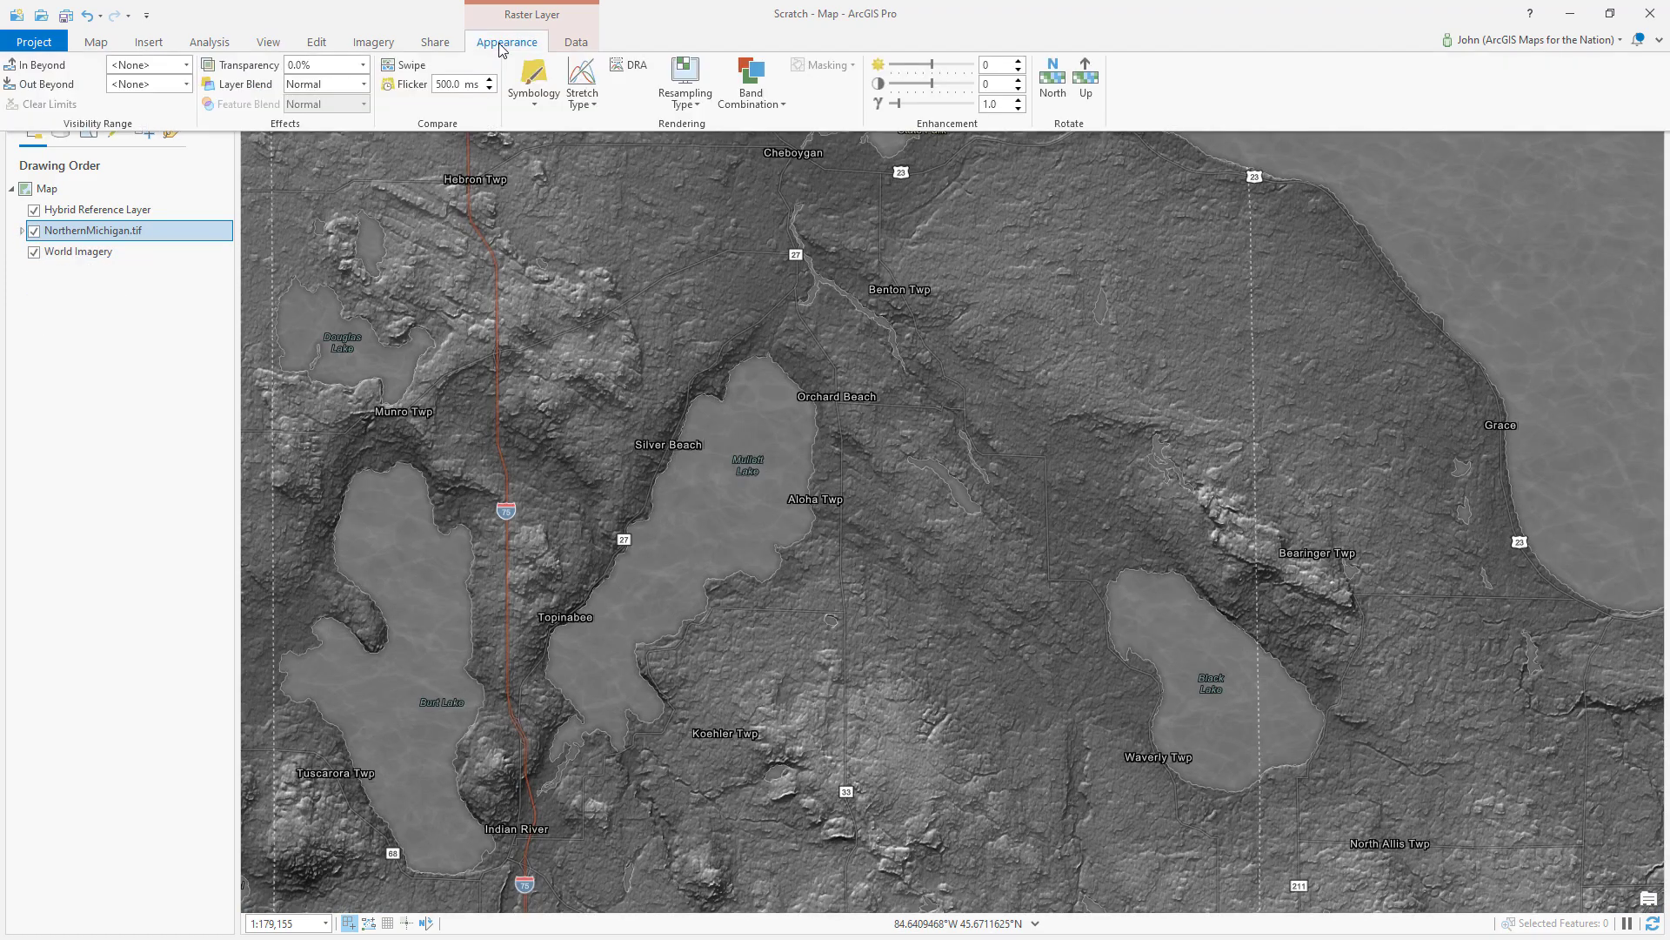
click(363, 84)
click(318, 499)
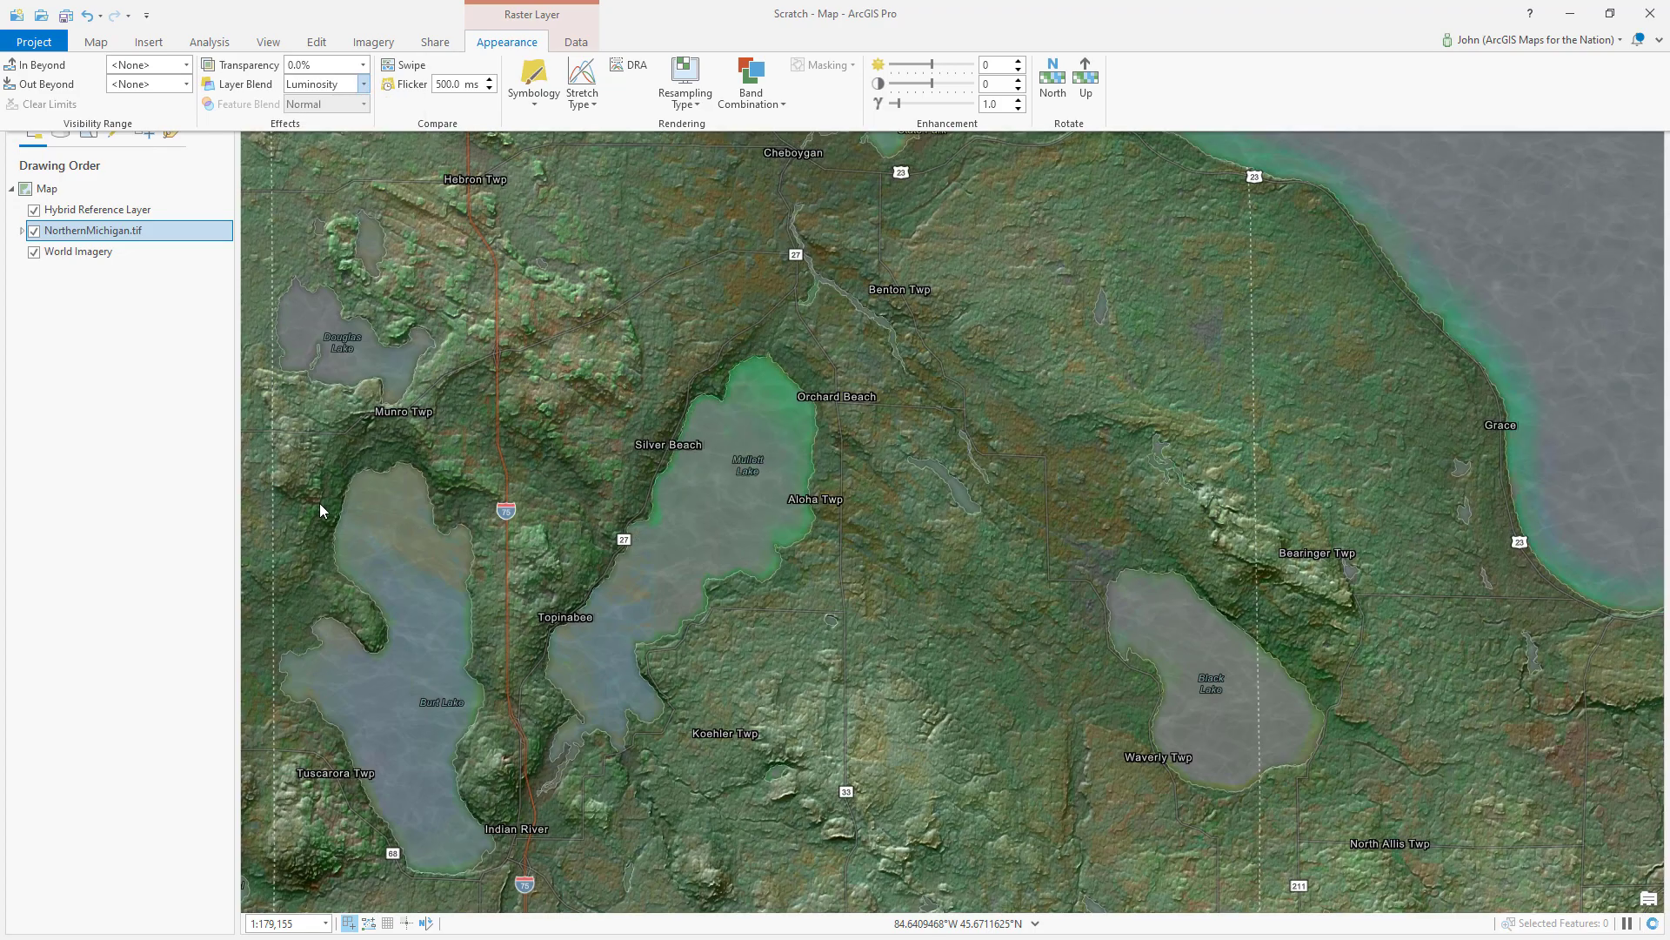